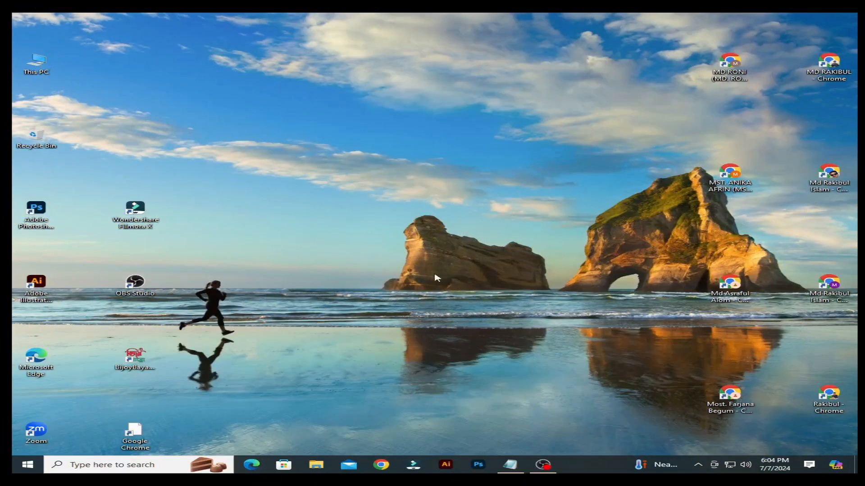
# Open the outsourcingearning.com website in Chrome.
pyautogui.doubleClick(829, 65)
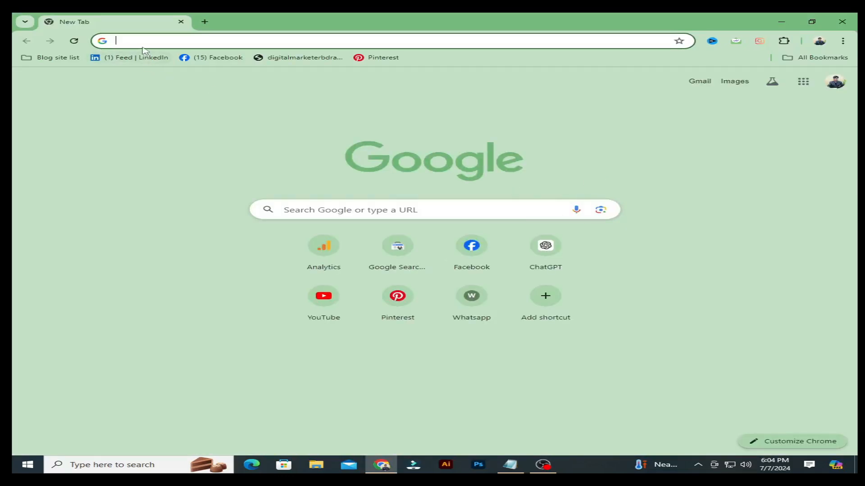
pyautogui.write('O')
pyautogui.press('Return')
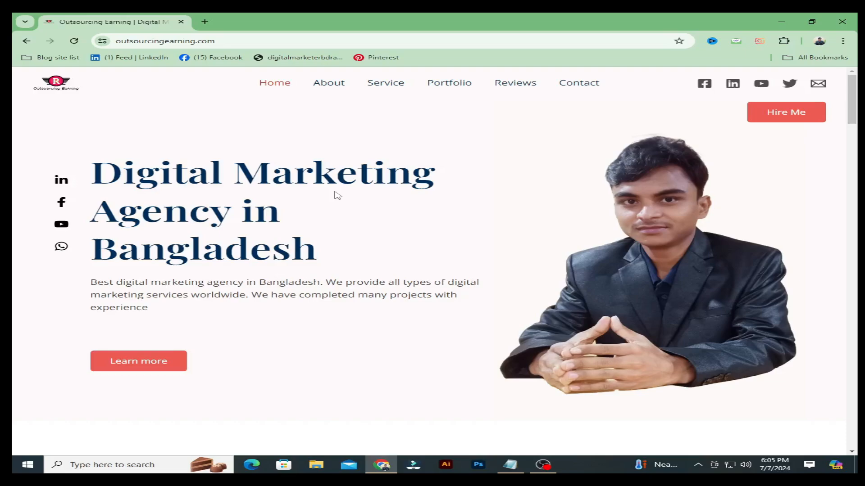
# Search Google for "broken link checker" in a new tab and open the Ahrefs free Broken Link Checker.
pyautogui.click(204, 22)
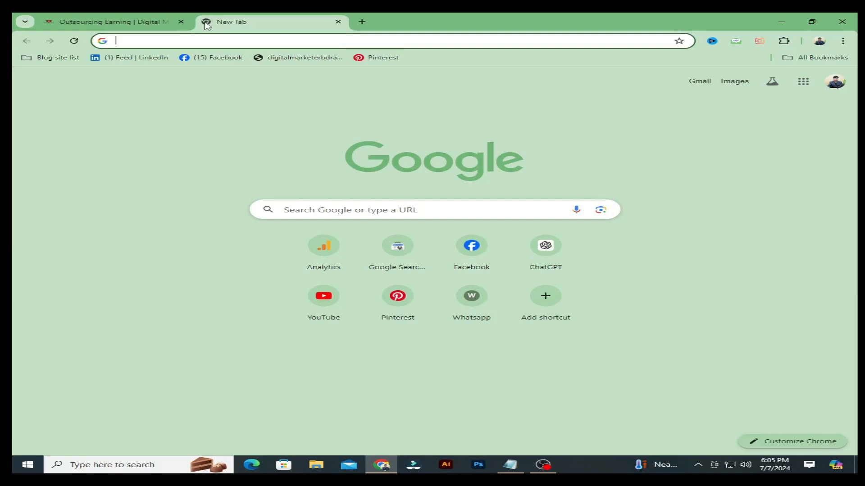
pyautogui.write('BR')
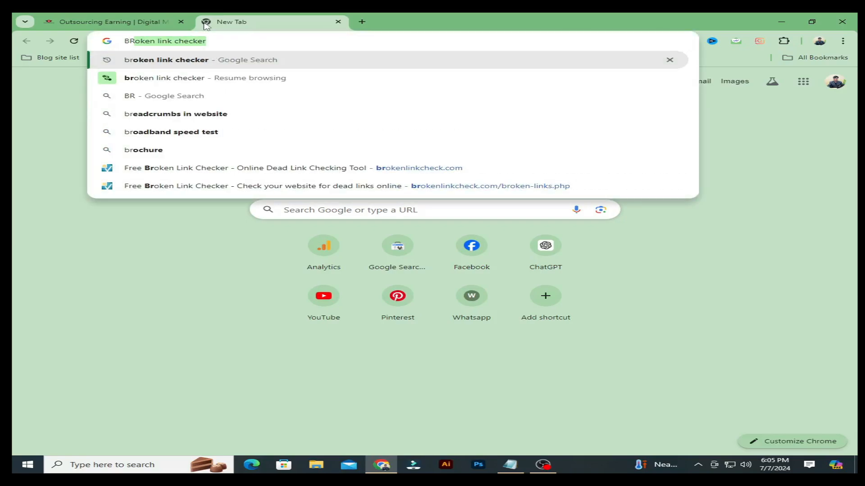
pyautogui.press('Return')
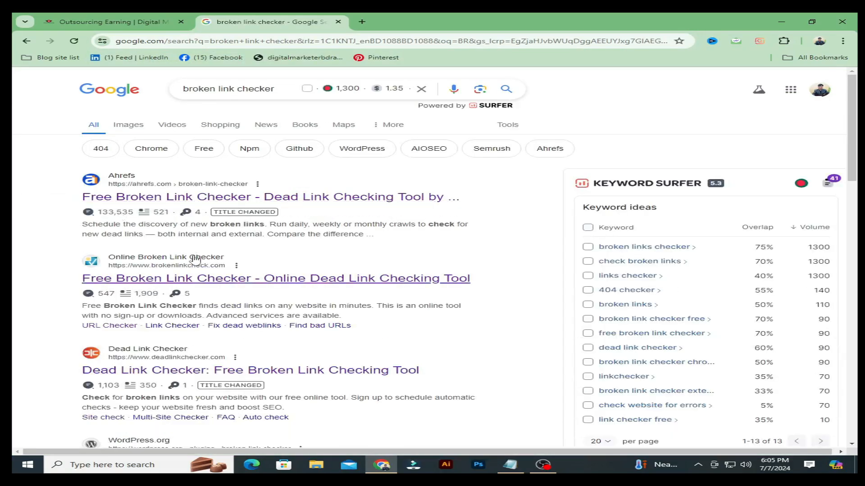
pyautogui.scroll(-1, 178, 321)
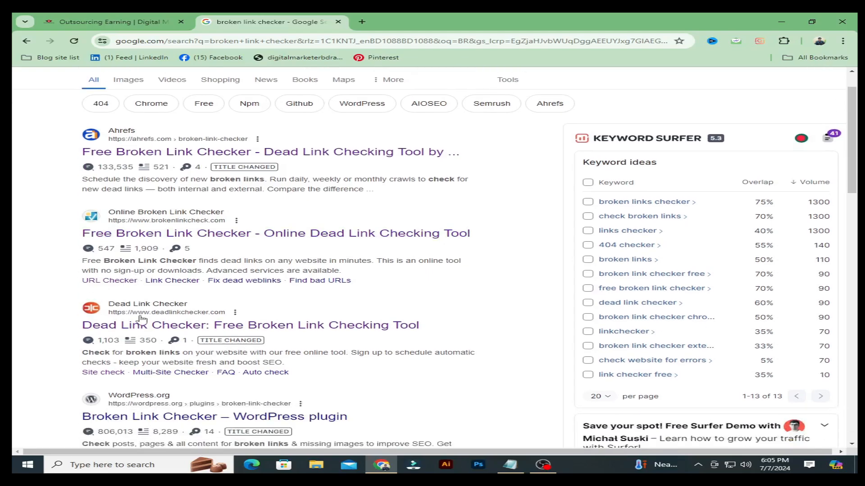
pyautogui.scroll(1, 142, 320)
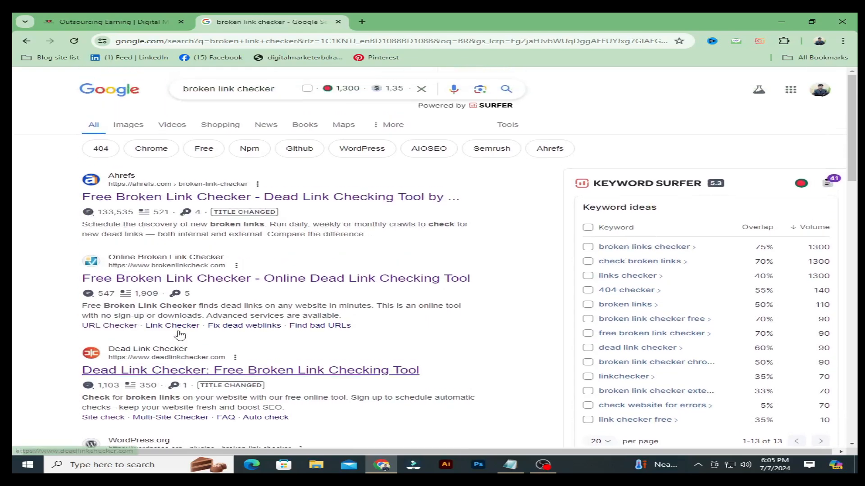
pyautogui.click(151, 203)
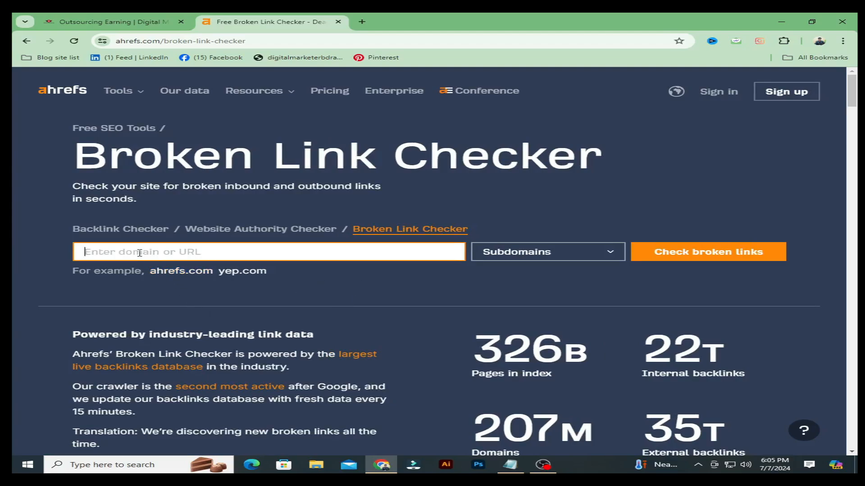
pyautogui.click(98, 22)
pyautogui.click(251, 40)
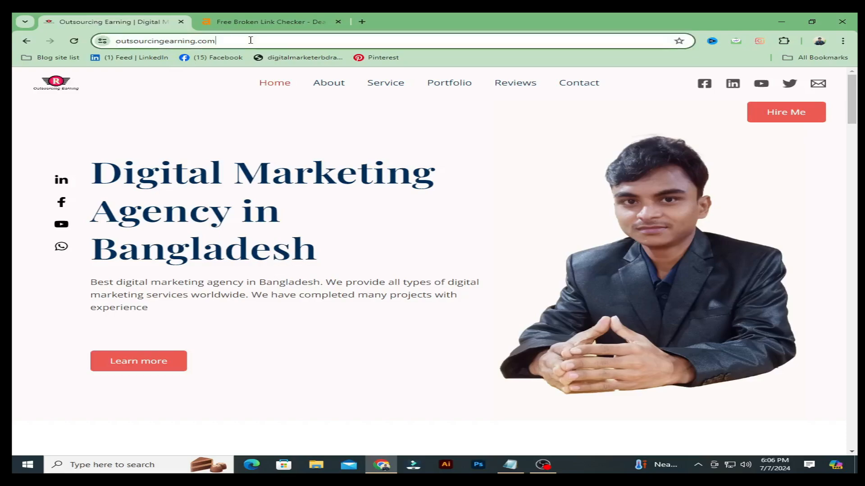
pyautogui.hotkey('ctrl', 'a')
pyautogui.hotkey('ctrl', 'c')
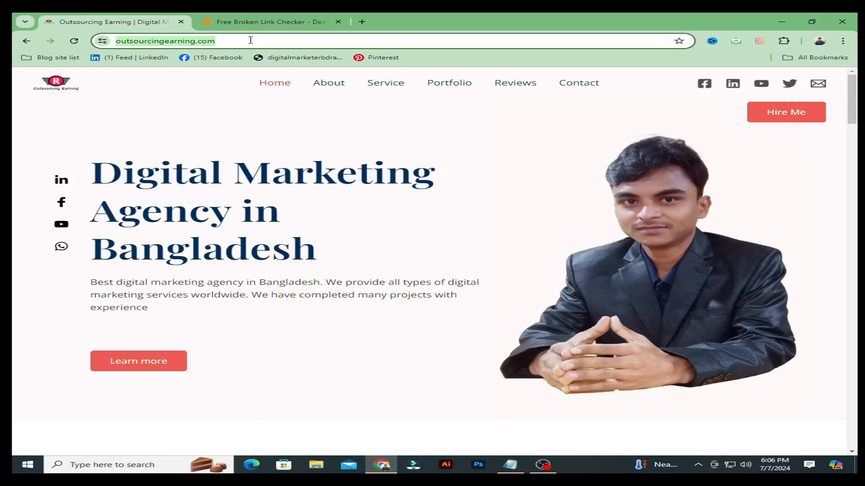
pyautogui.click(250, 22)
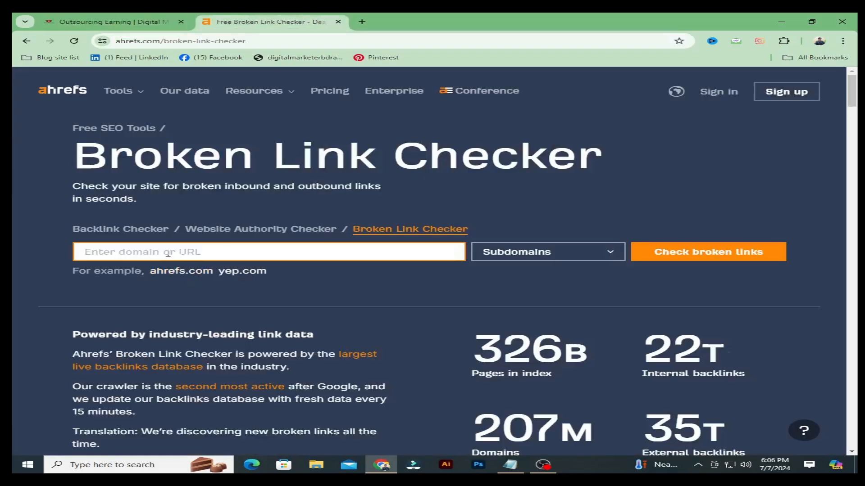
pyautogui.hotkey('ctrl', 'v')
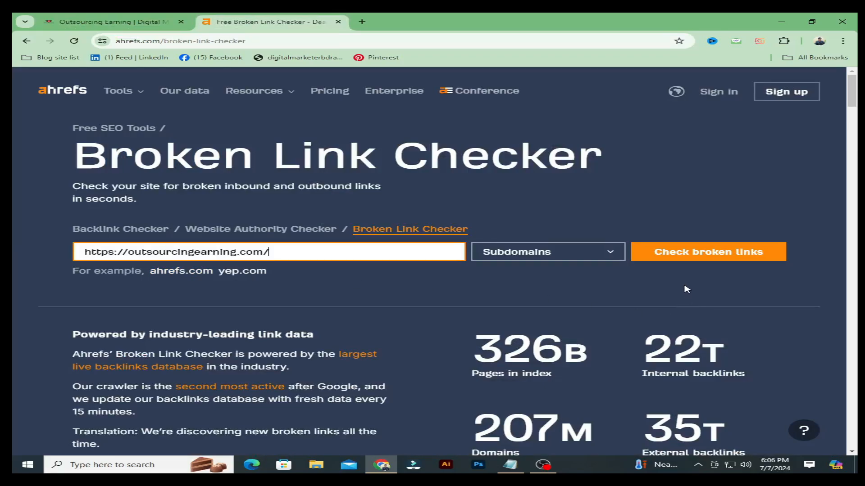
pyautogui.click(693, 259)
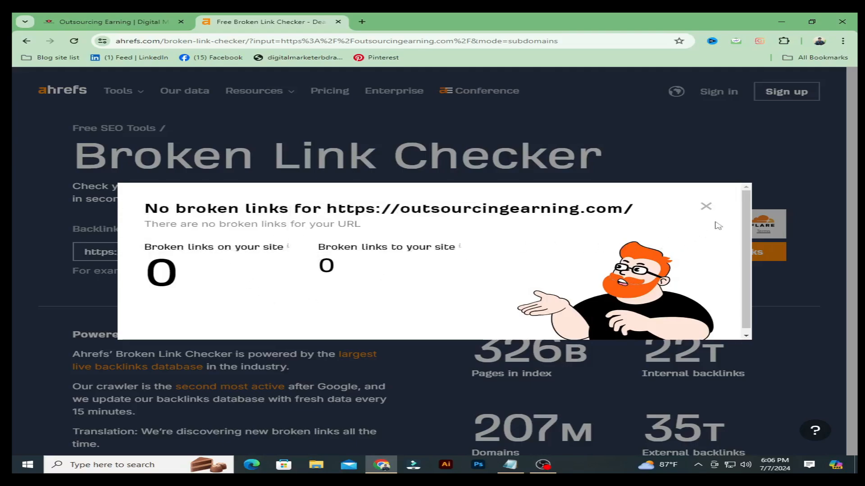
pyautogui.click(706, 207)
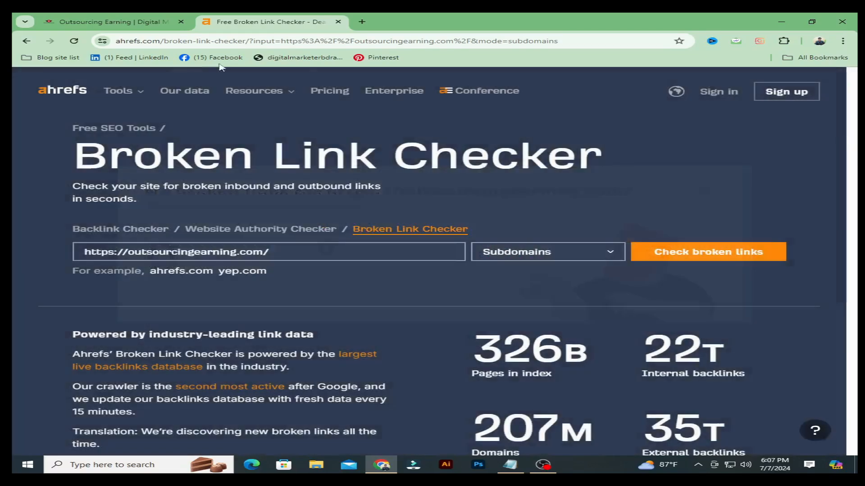
pyautogui.click(339, 22)
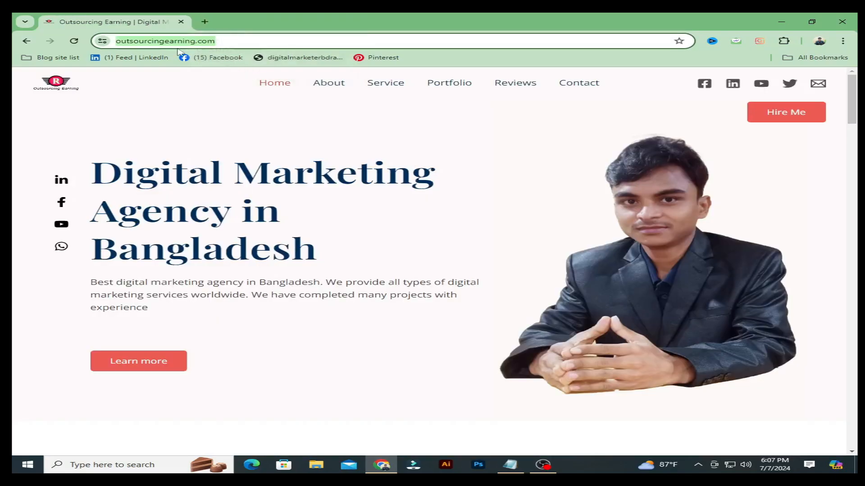
# Load outsourcingearning.com/wp-admin in a new tab and log in to the WordPress dashboard.
pyautogui.click(204, 21)
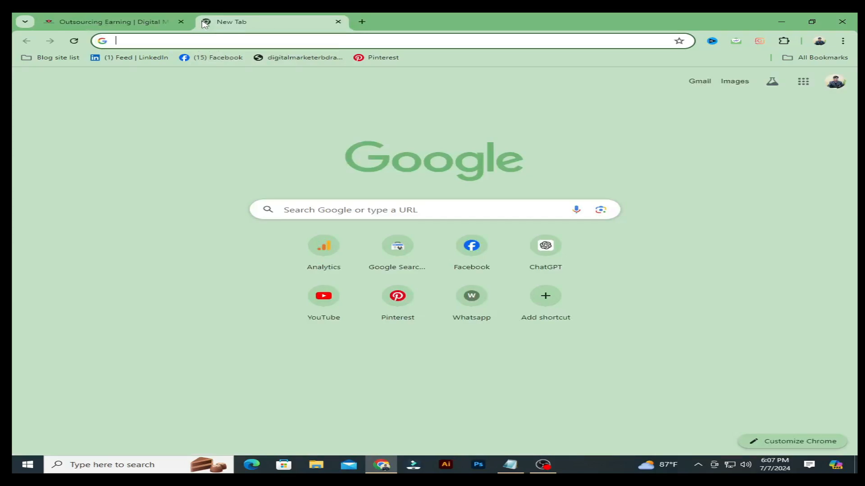
pyautogui.write('O')
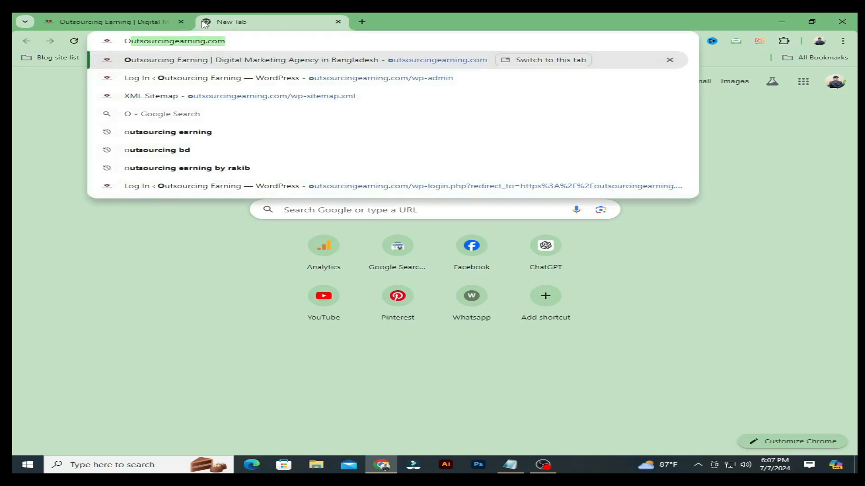
pyautogui.write('utsourcingearning.com')
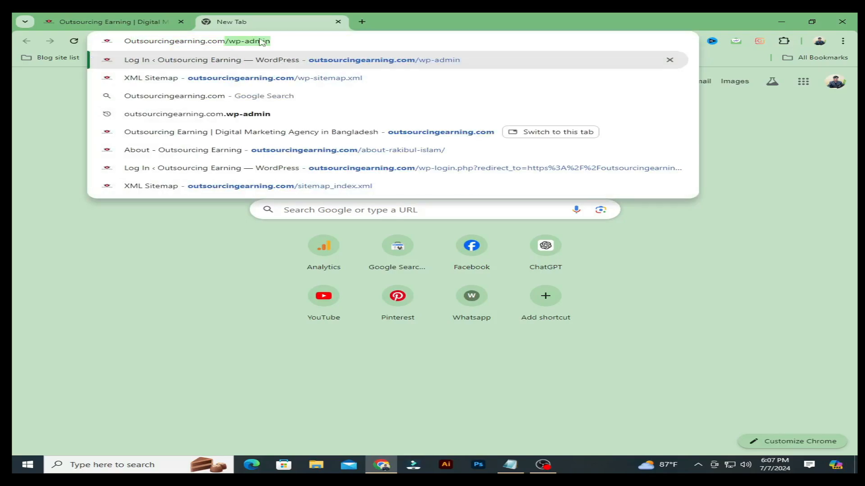
pyautogui.press('Return')
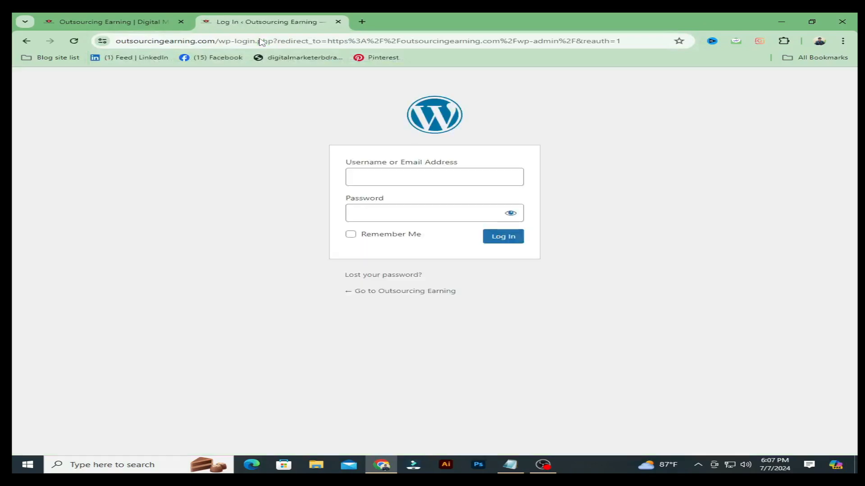
pyautogui.click(502, 240)
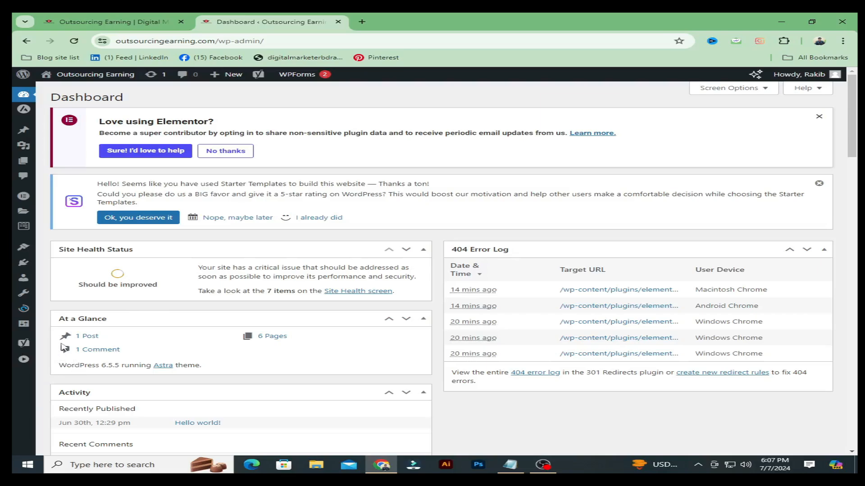
# Search the plugins available to add to the site for "301 RE".
pyautogui.click(25, 265)
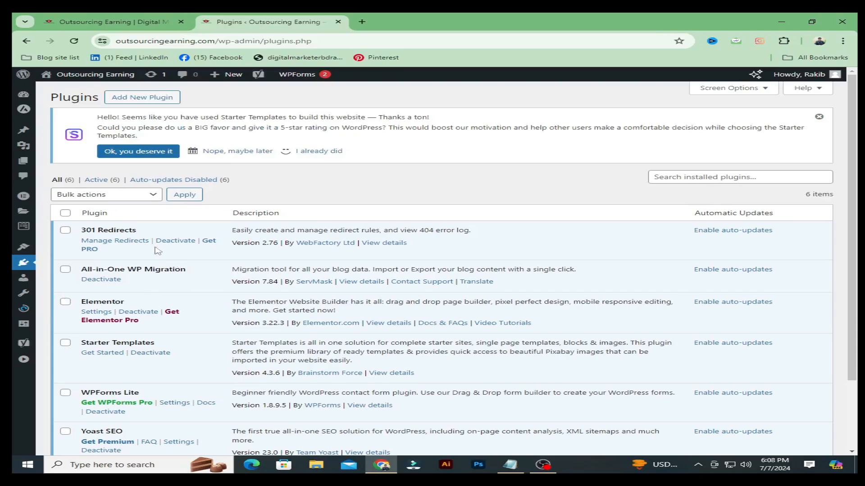
pyautogui.click(157, 100)
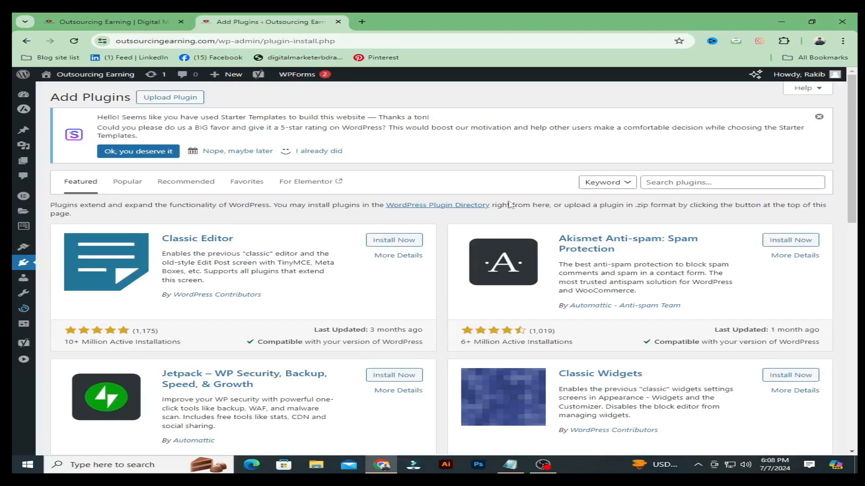
pyautogui.click(677, 183)
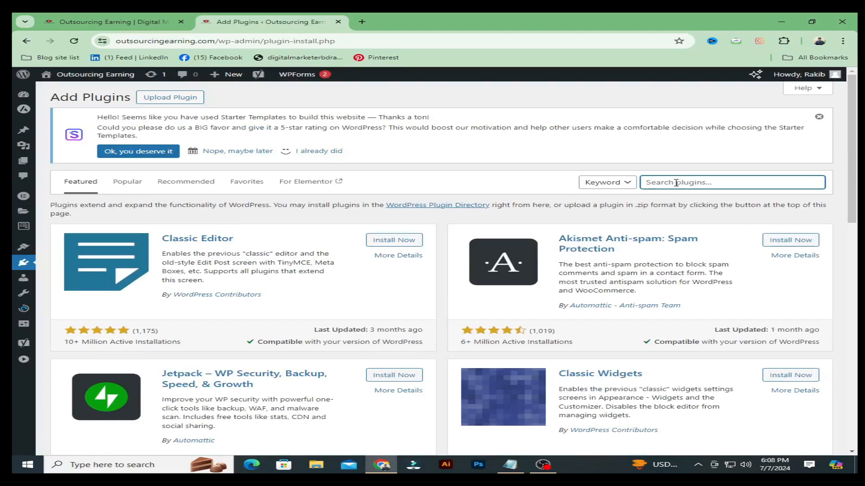
pyautogui.write('3')
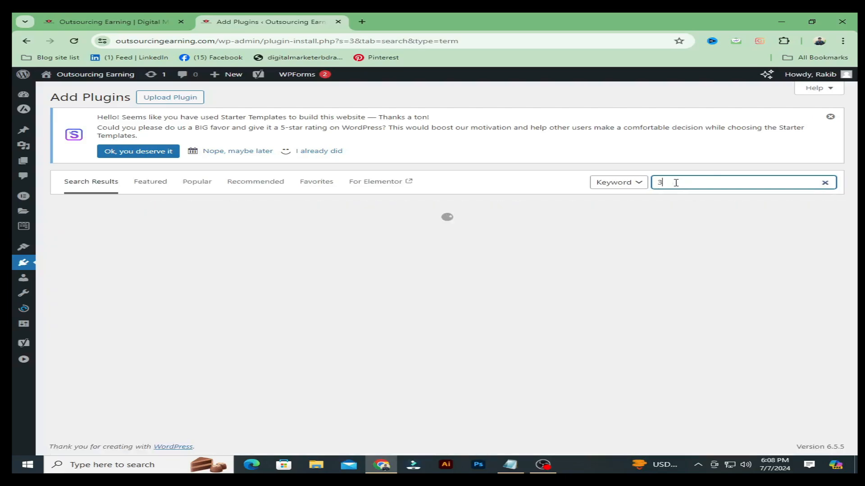
pyautogui.write('01 RE')
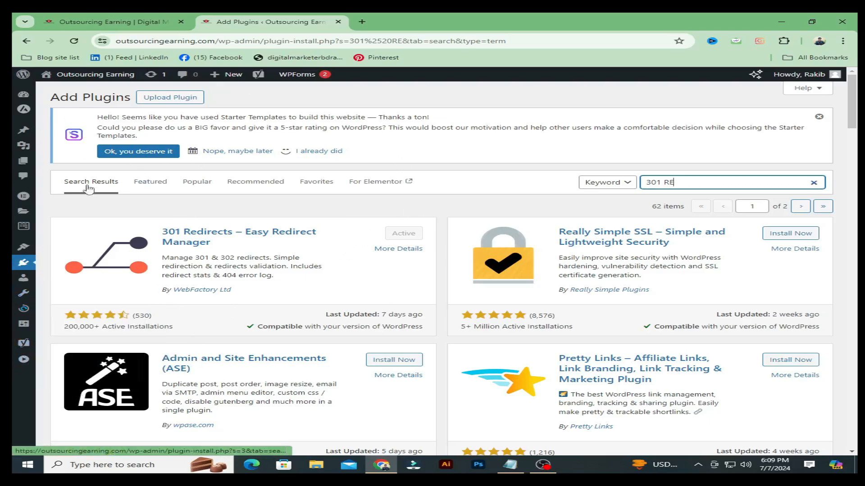
# Open the 301 Redirects plugin settings and view its redirect rules.
pyautogui.moveTo(25, 330)
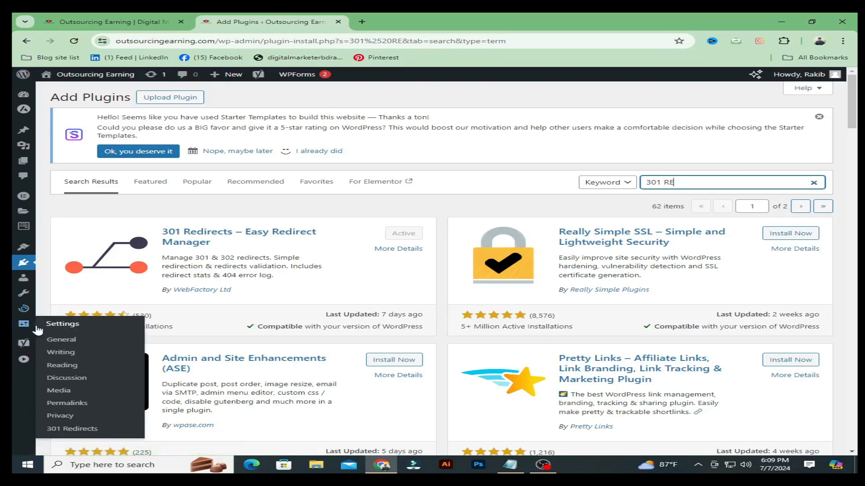
pyautogui.click(75, 430)
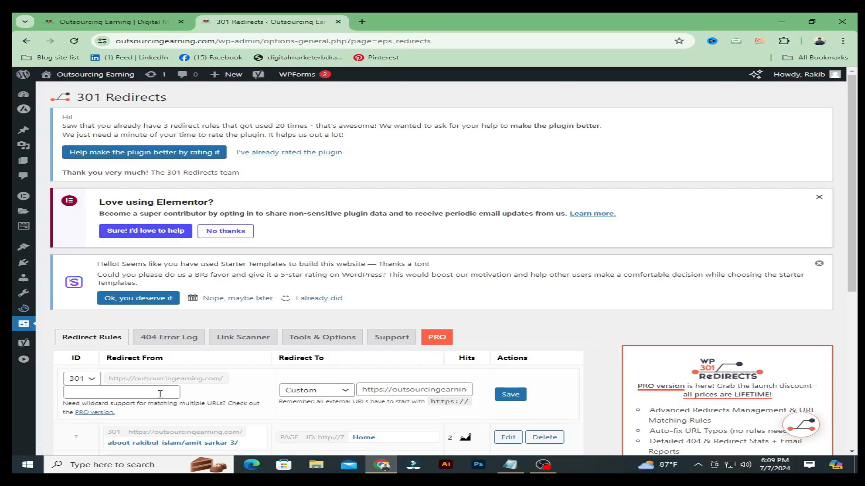
pyautogui.scroll(-3, 161, 395)
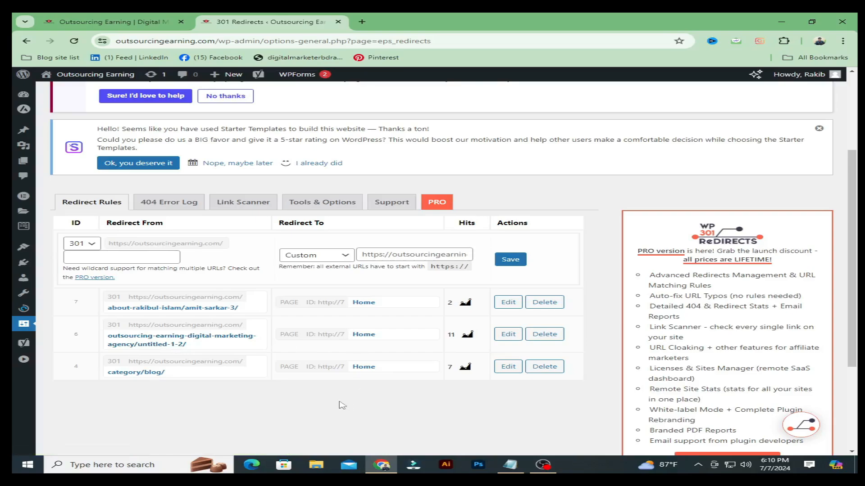
# Copy the swiper-bundle.min.js.map URL from the Notepad note and load it in a new Chrome tab to test the link.
pyautogui.click(510, 466)
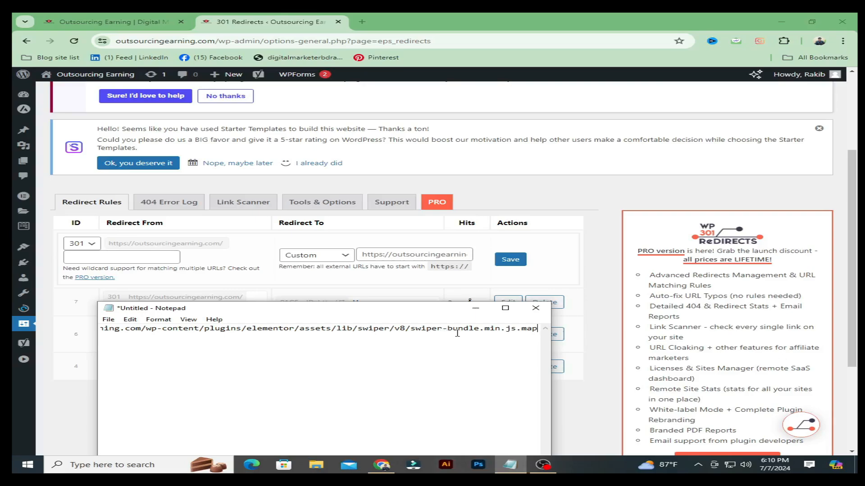
pyautogui.hotkey('ctrl', 'a')
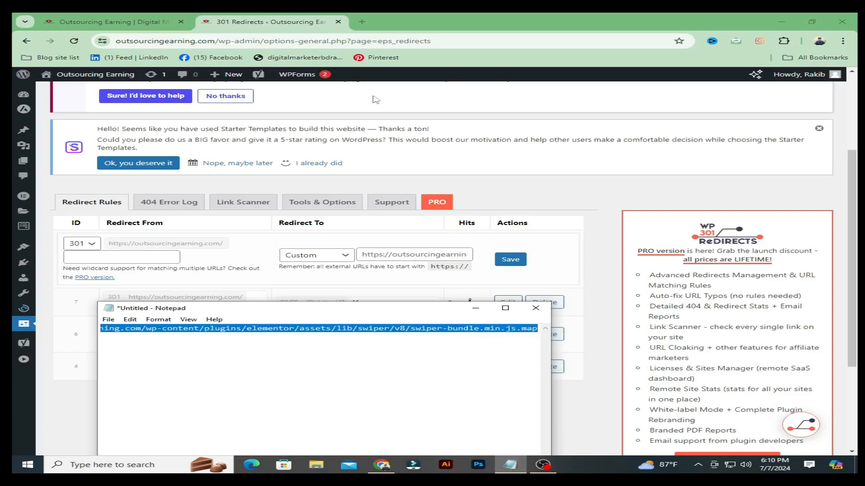
pyautogui.click(364, 23)
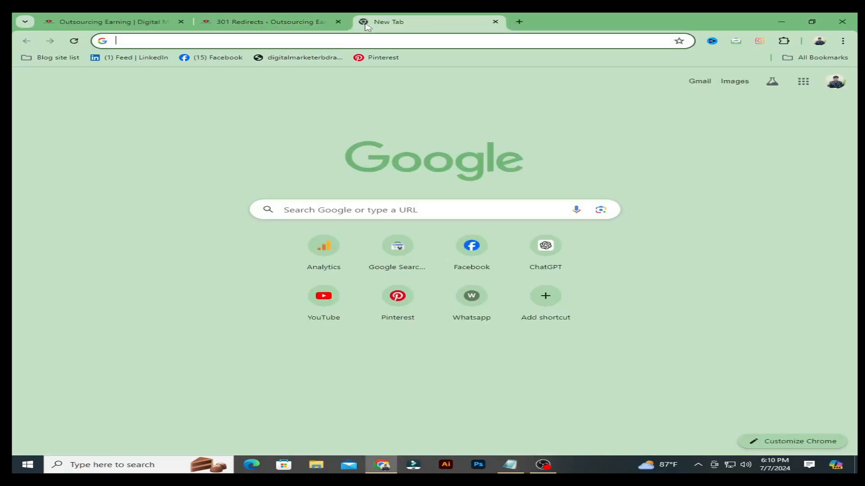
pyautogui.write('https://outsourcingearning.com/wp-content/plugins/elementor/assets/lib/swiper/v8/swiper-bundle.min.js.map')
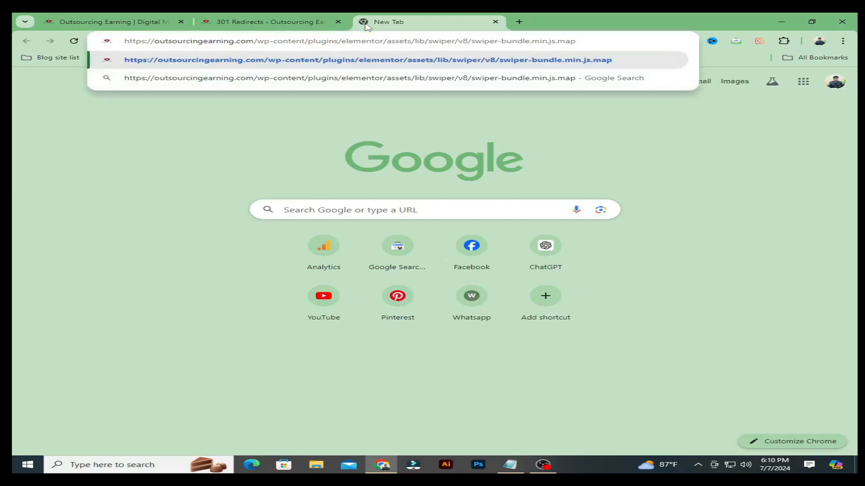
pyautogui.press('Return')
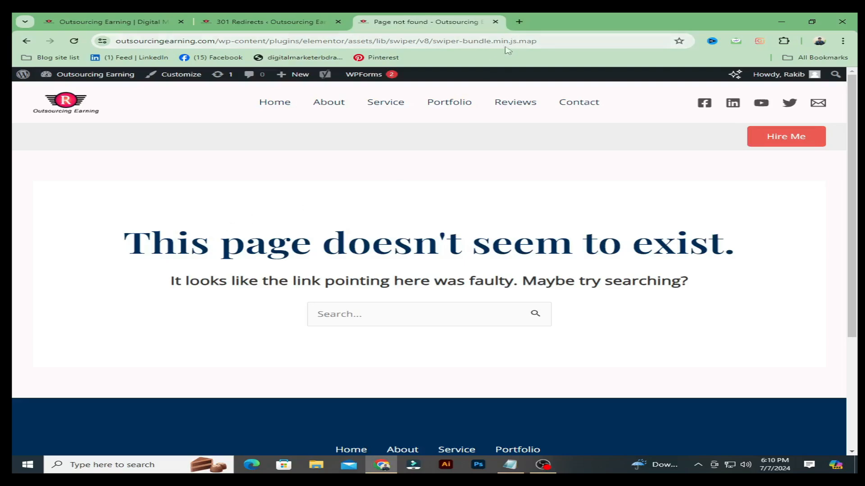
# Copy the broken swiper-bundle.min.js.map page's URL and enter it as the Redirect From address of the new 301 rule.
pyautogui.click(551, 44)
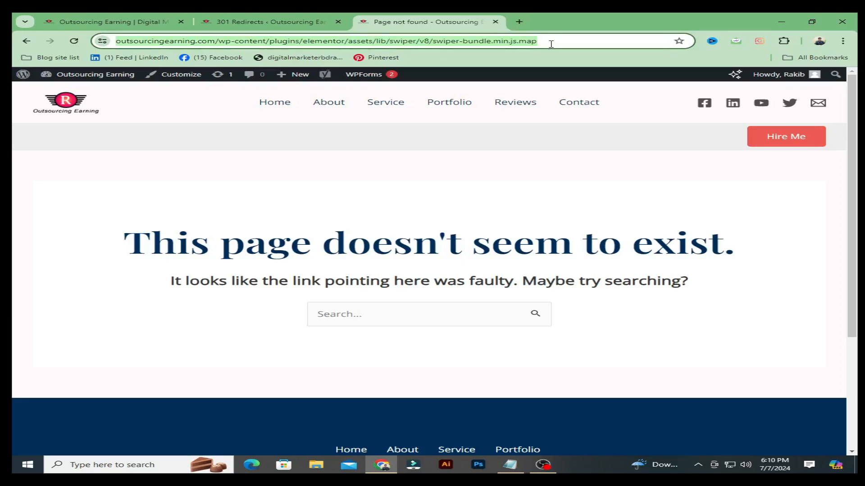
pyautogui.hotkey('ctrl', 'shift', 'Tab')
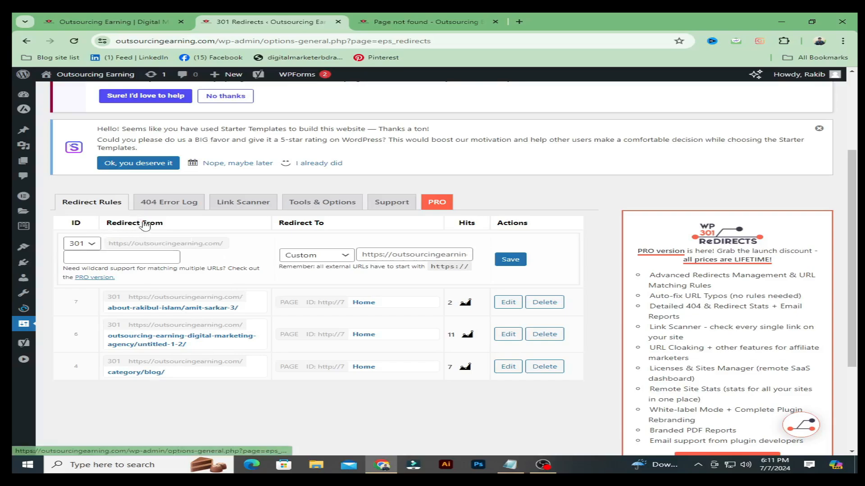
pyautogui.click(110, 257)
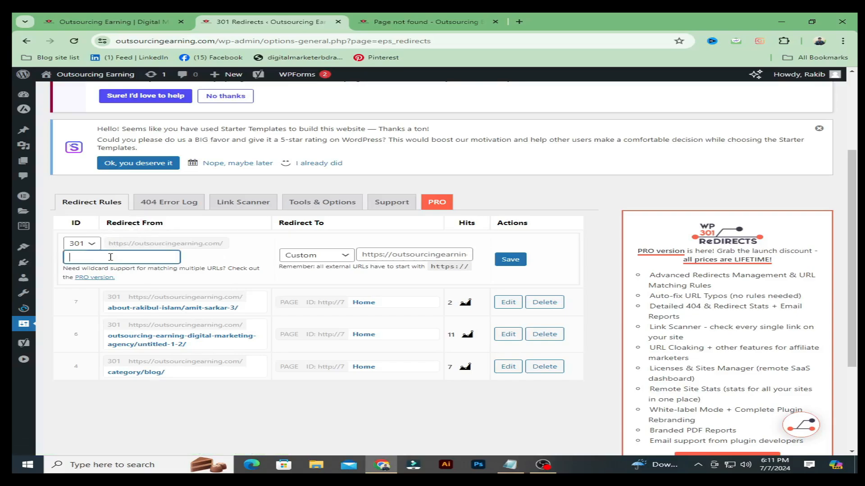
pyautogui.hotkey('ctrl', 'v')
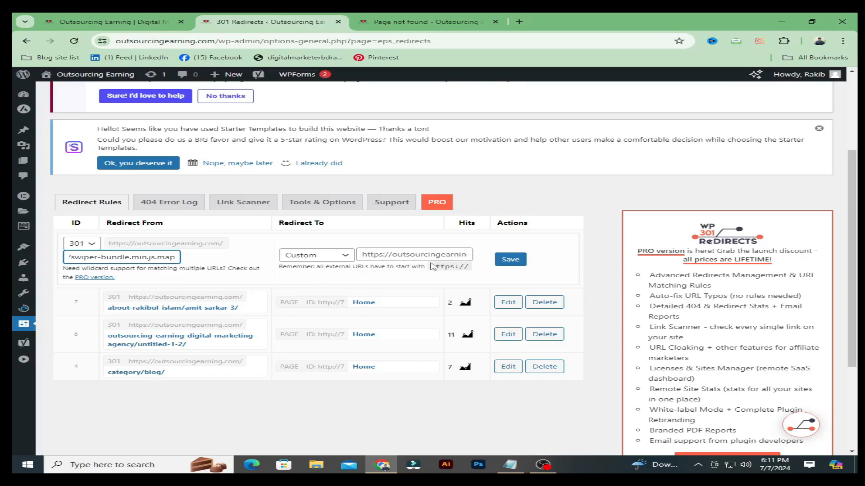
# Set the new rule's custom Redirect To address to the outsourcingearning.com homepage URL, copied from its open tab, and save the rule.
pyautogui.click(417, 256)
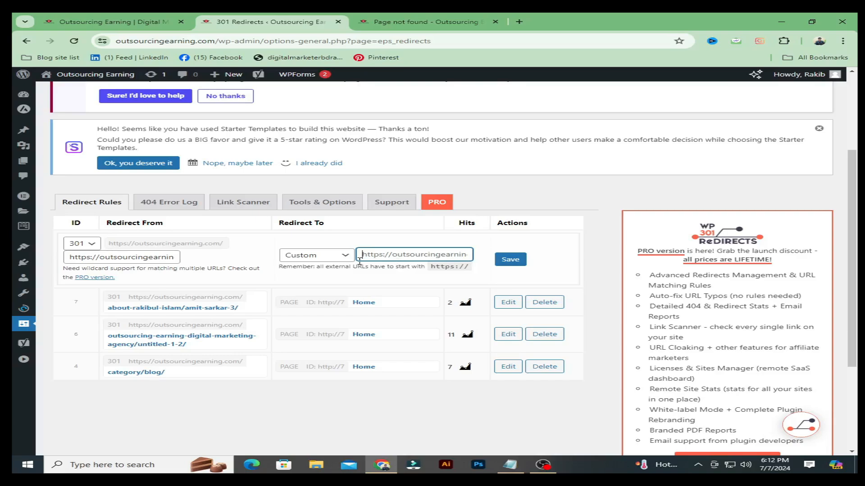
pyautogui.click(126, 21)
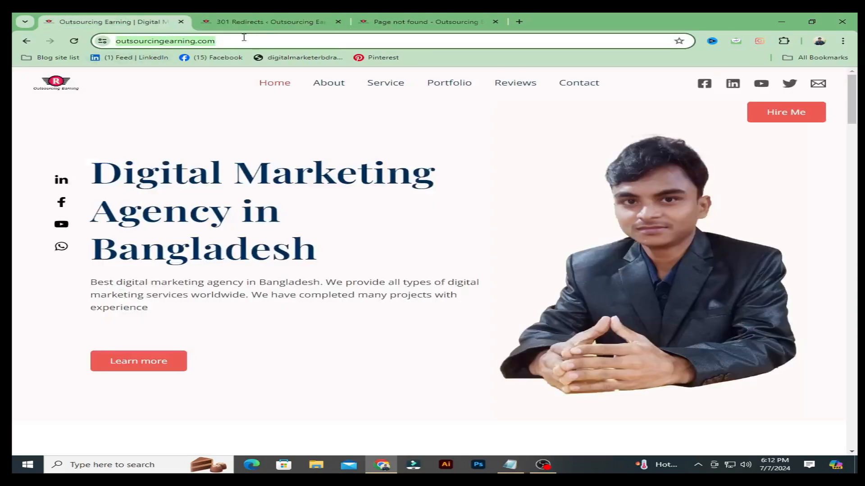
pyautogui.click(232, 21)
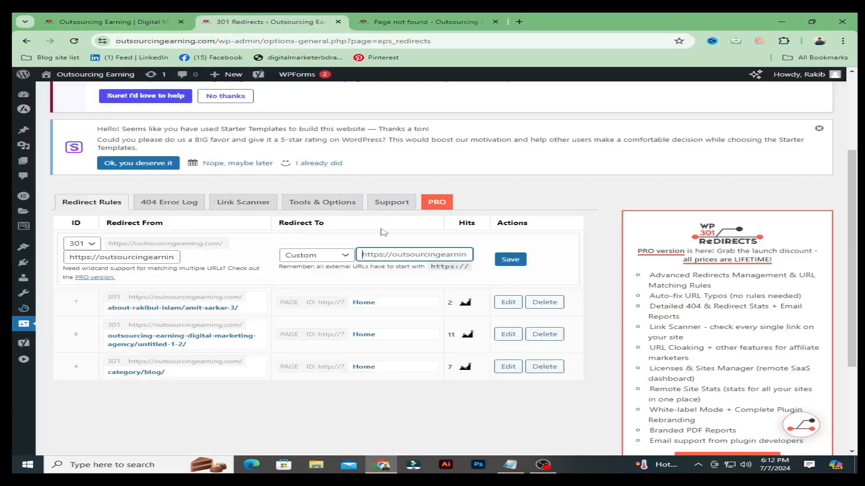
pyautogui.hotkey('ctrl', 'v')
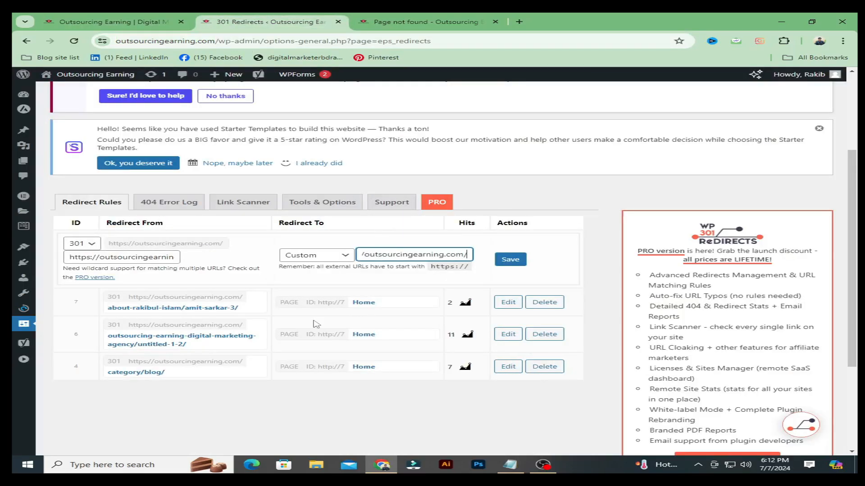
pyautogui.click(511, 263)
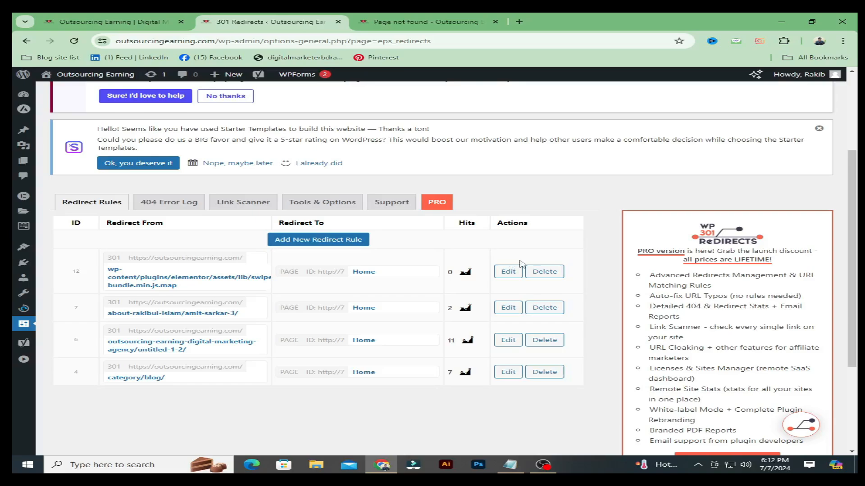
# Reload the broken swiper-bundle.min.js.map page to test the redirect.
pyautogui.click(399, 22)
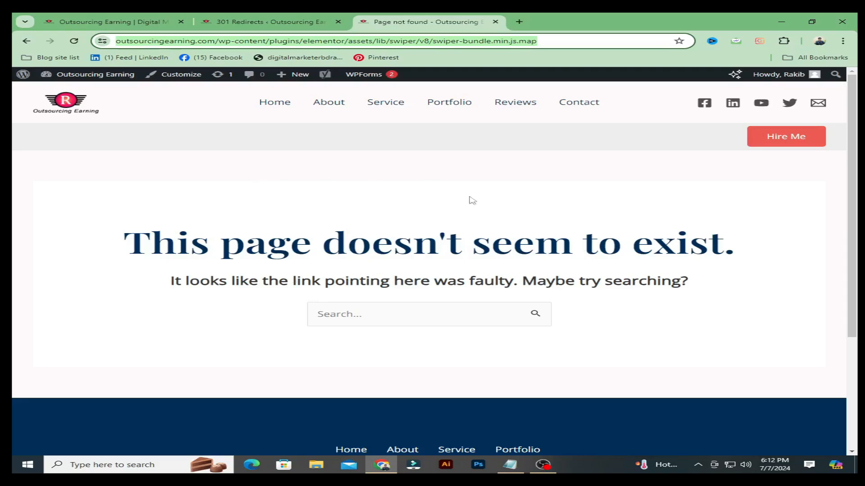
pyautogui.click(74, 41)
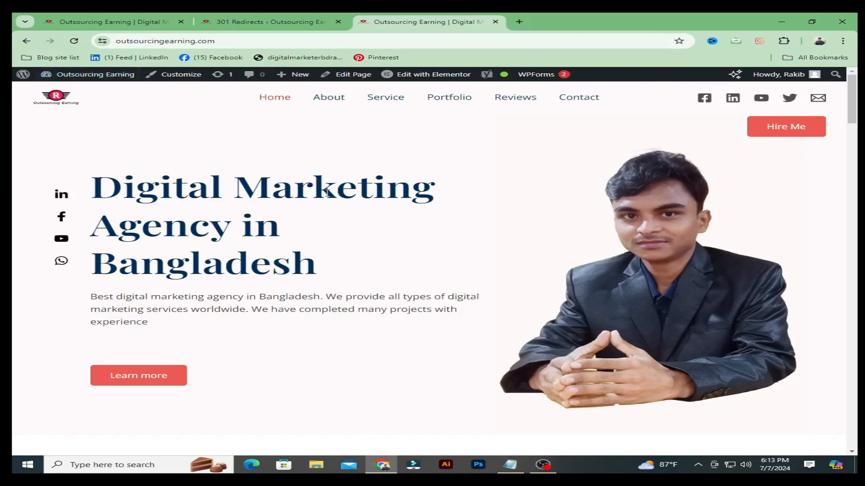
# Load outsourcingearning.com in a new browser tab.
pyautogui.click(520, 21)
pyautogui.write('O')
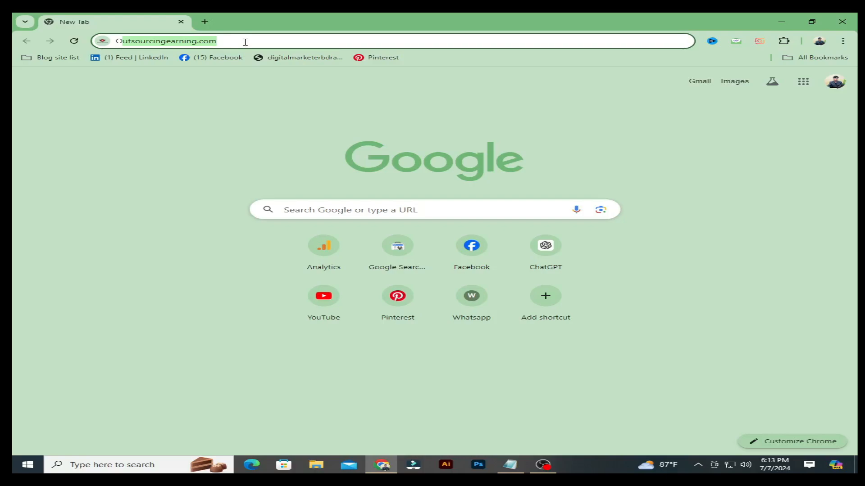
pyautogui.press('Return')
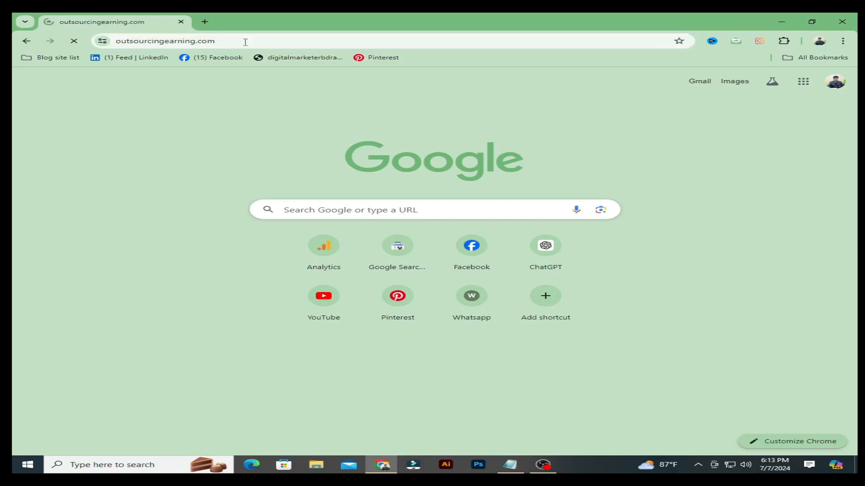